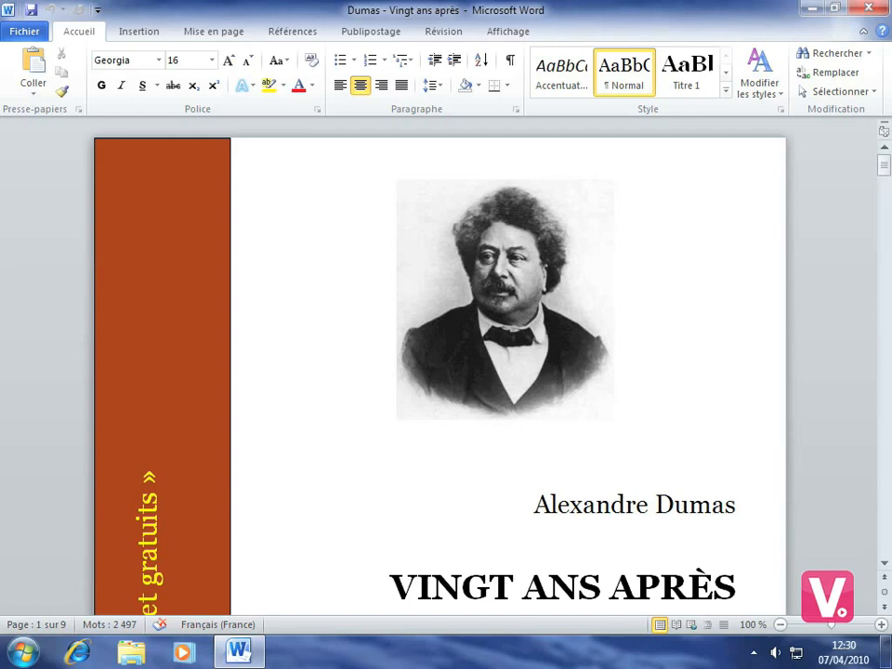
Mark the document as final, then return to its first page and place the cursor in the author line.
click(25, 34)
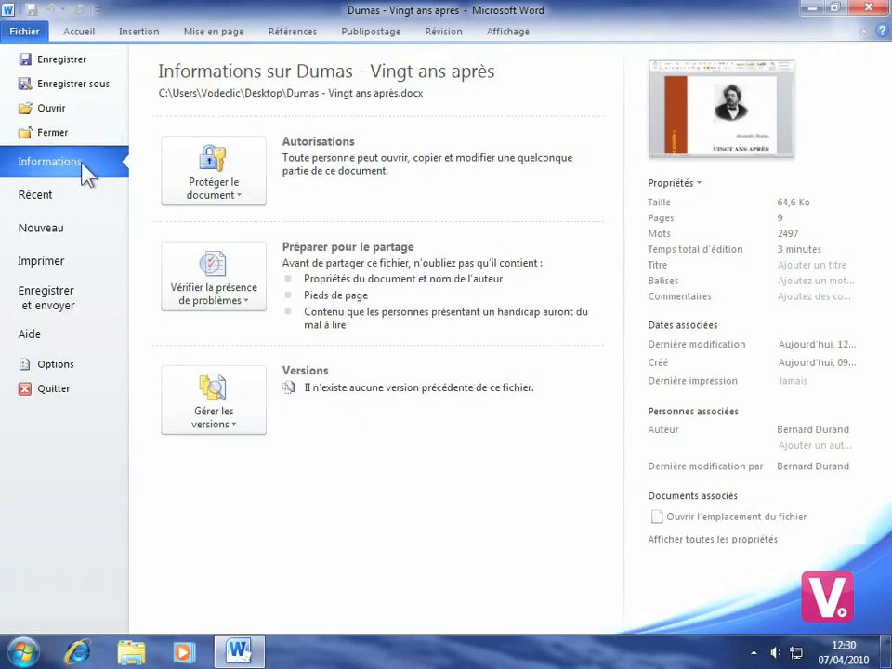
click(231, 195)
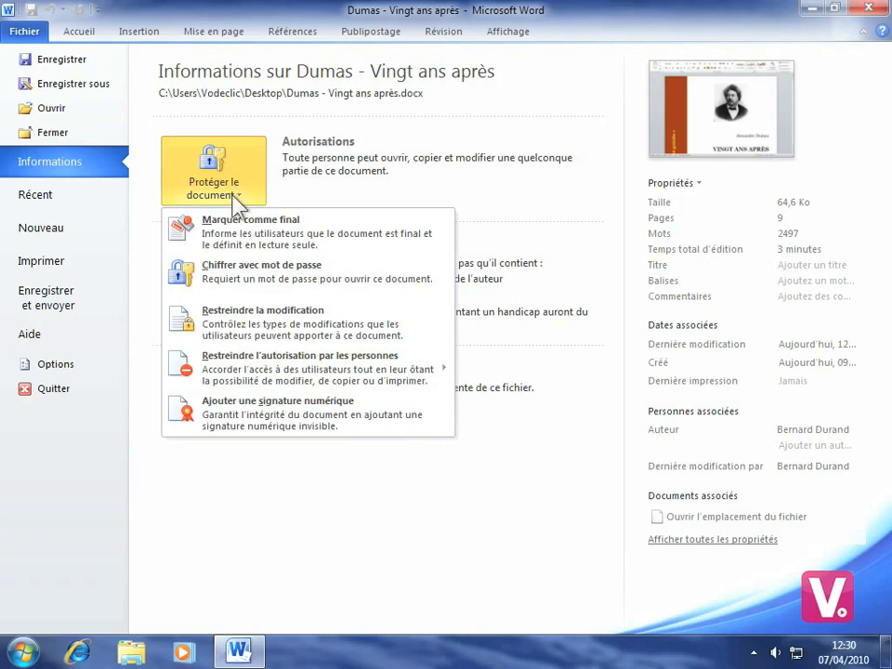
click(247, 237)
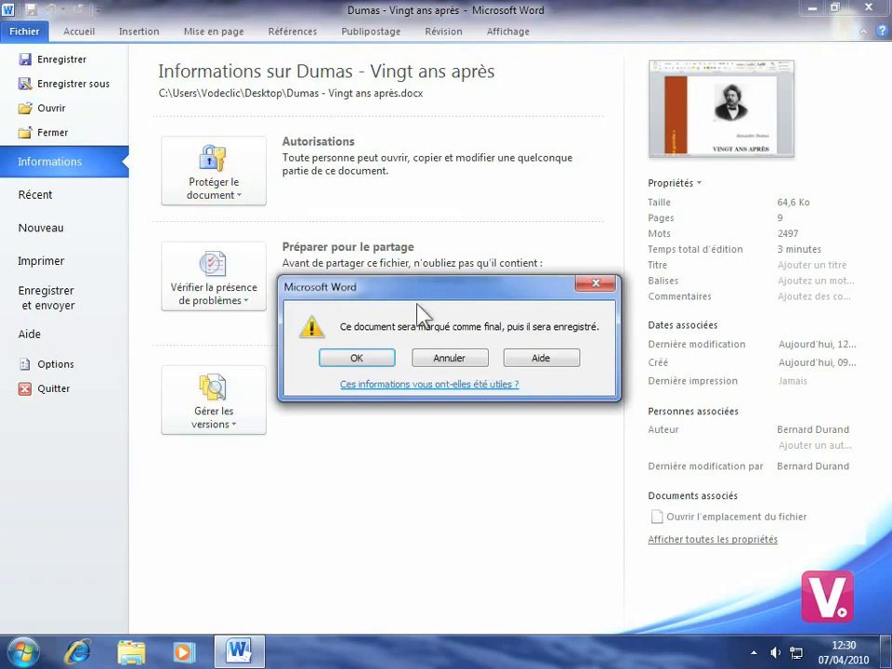
click(371, 357)
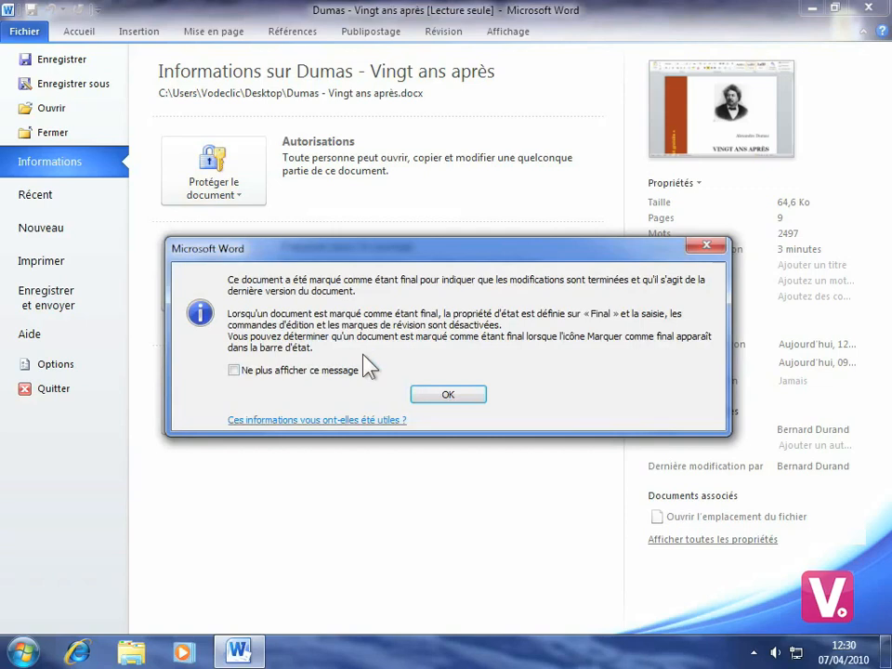
click(447, 395)
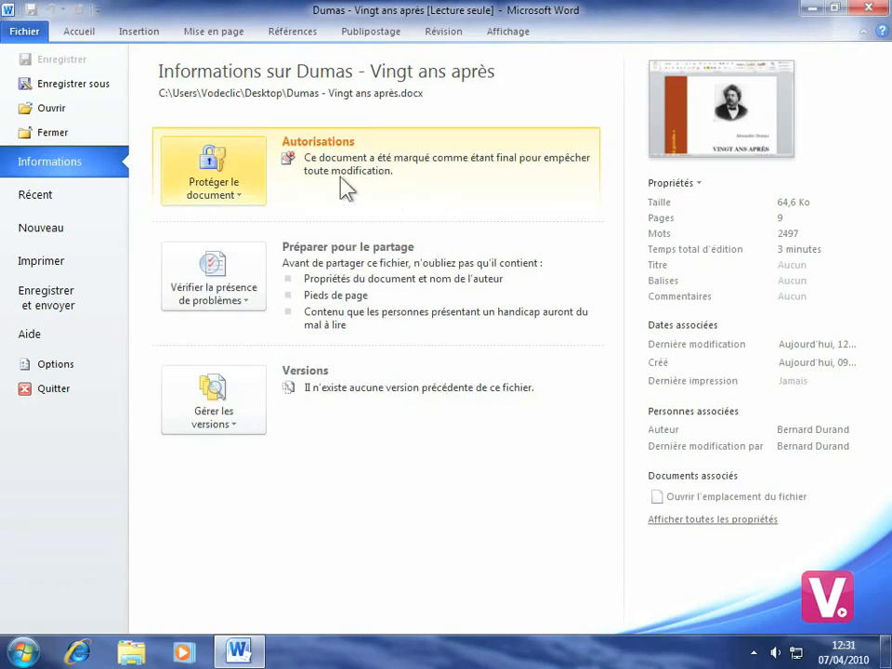
click(24, 33)
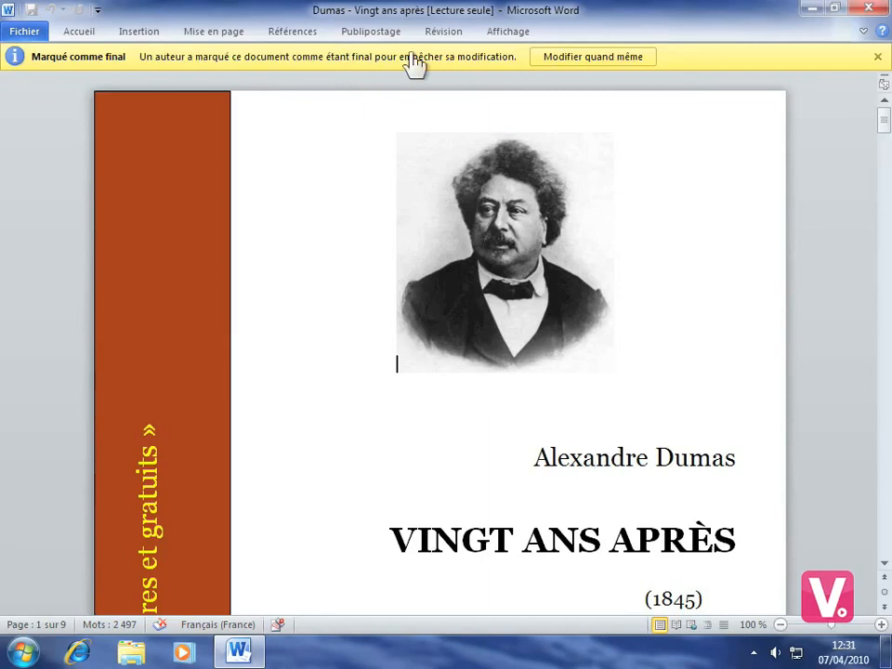
click(649, 465)
Remove the final marking from the document so it can be edited again.
click(26, 32)
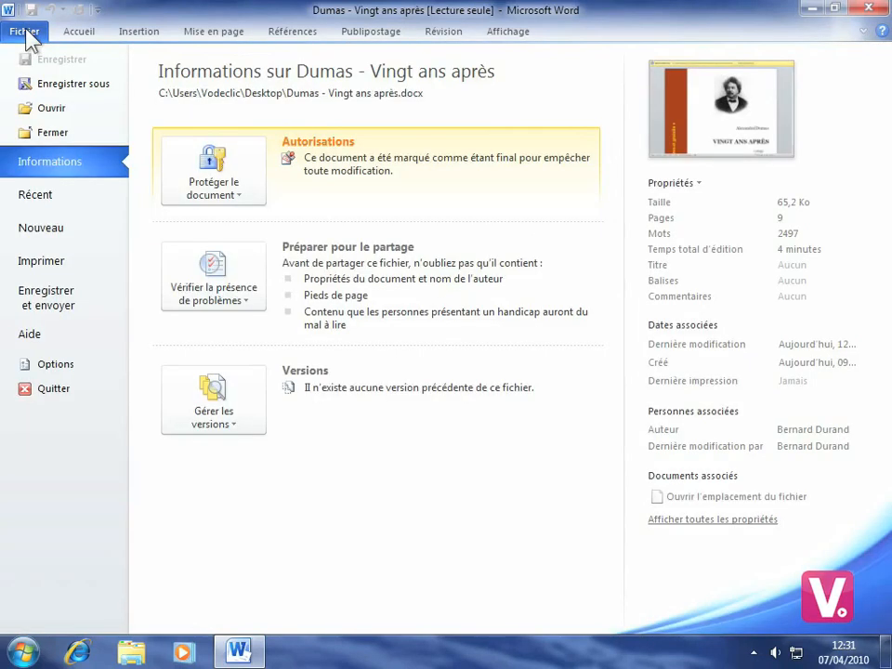
click(239, 201)
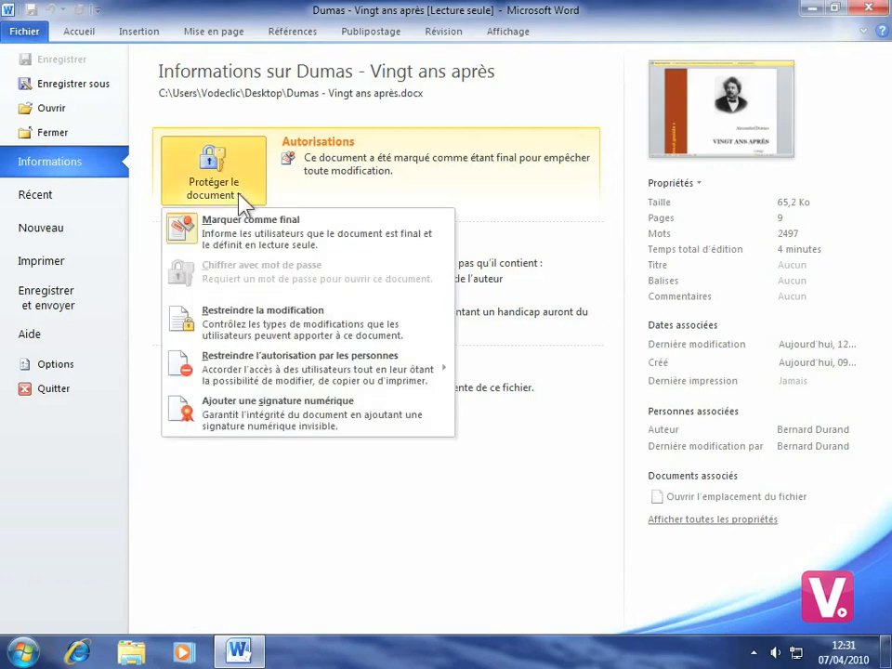
click(207, 240)
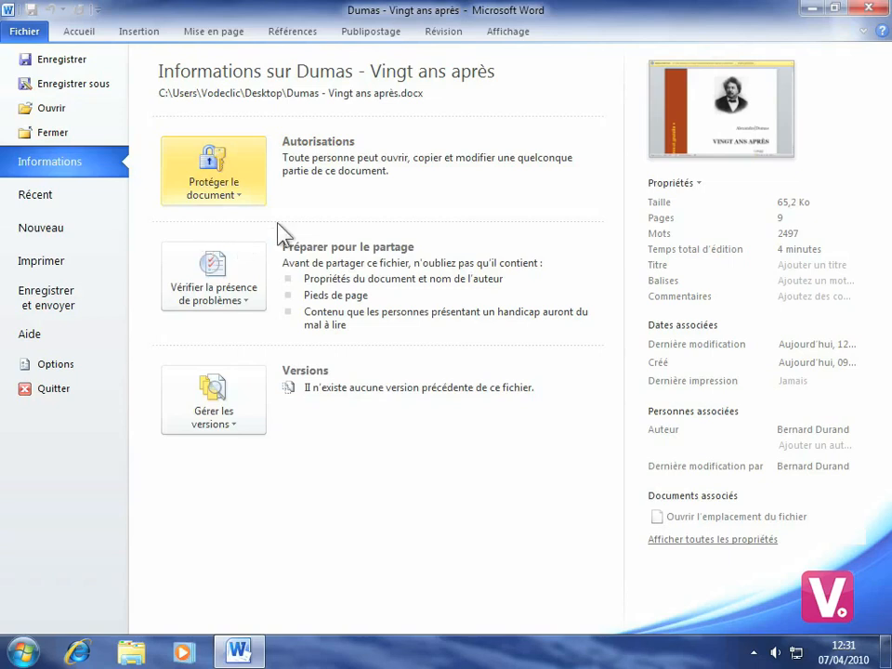
Encrypt the document with a password, re-enter the password to confirm it, and close the document with its changes saved.
click(212, 188)
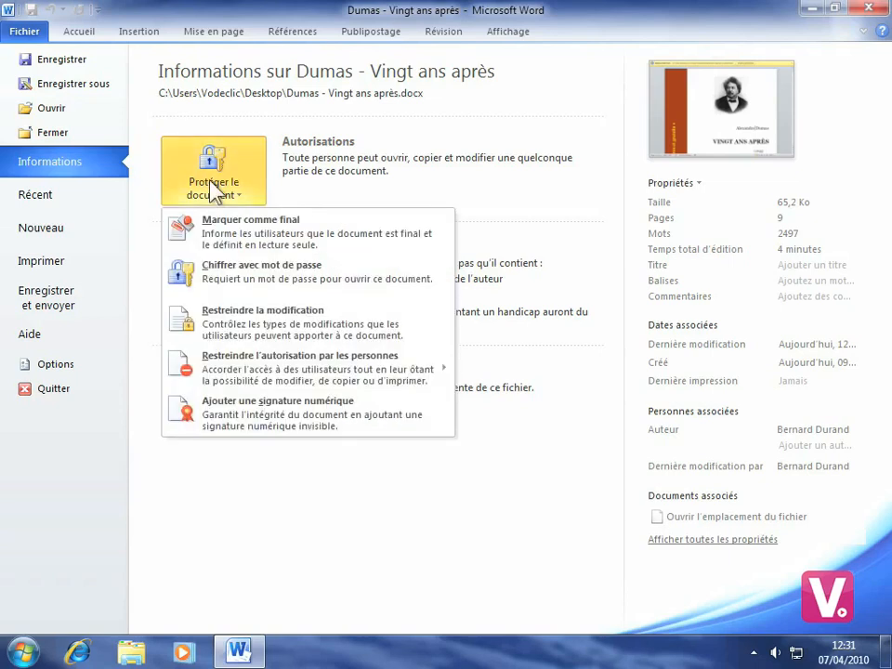
click(291, 272)
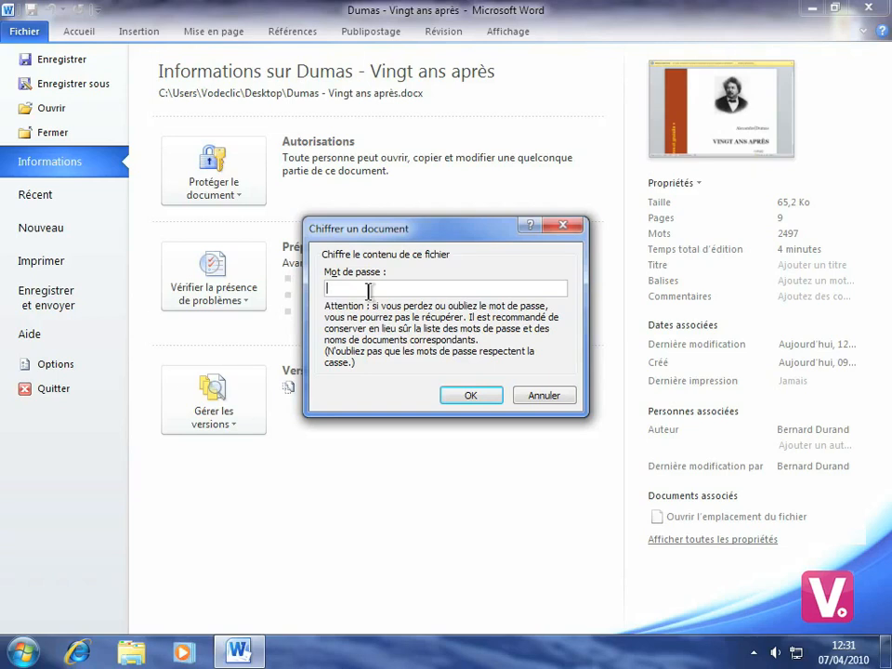
text(•••••••)
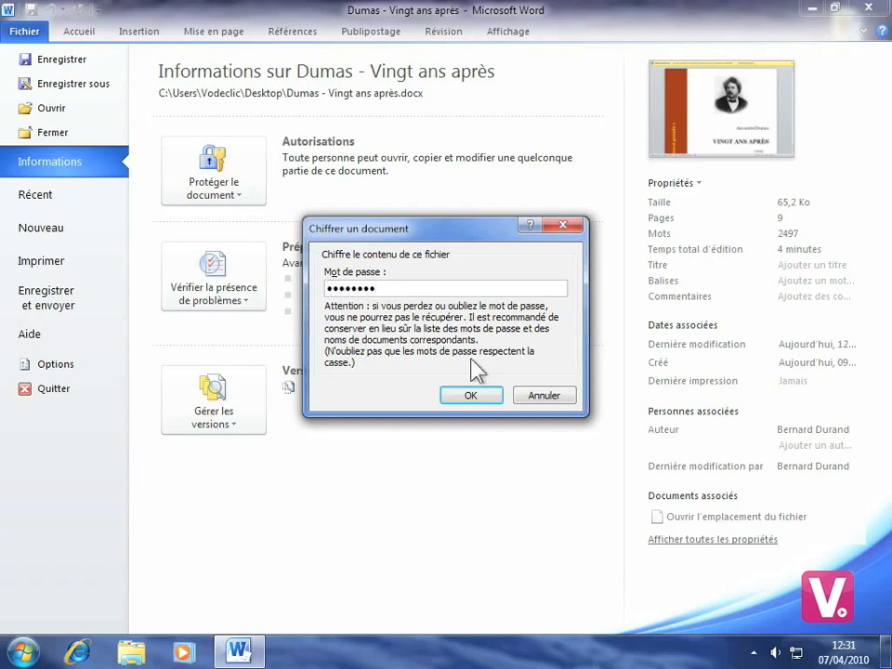
click(472, 395)
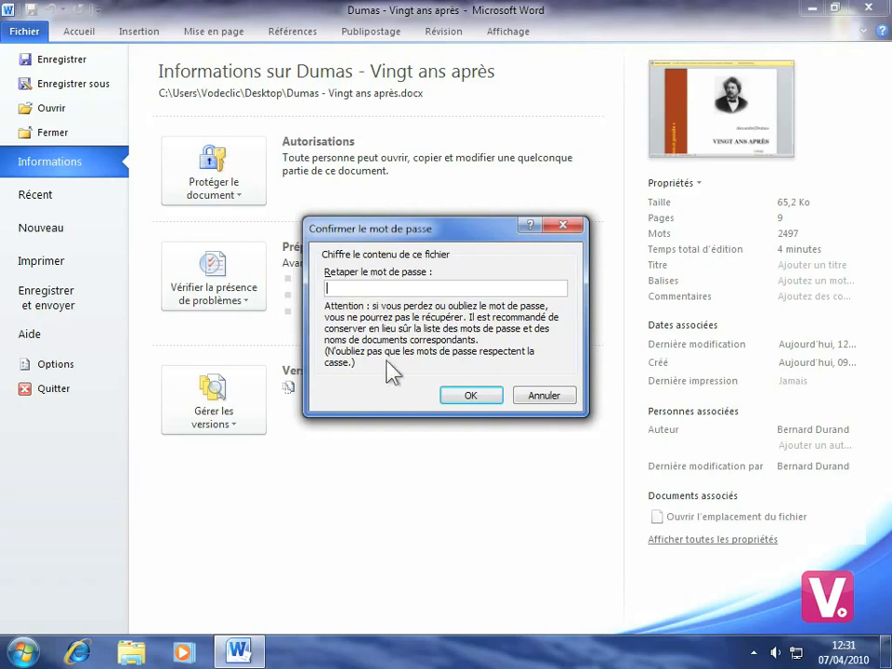
text(••••••••)
click(469, 394)
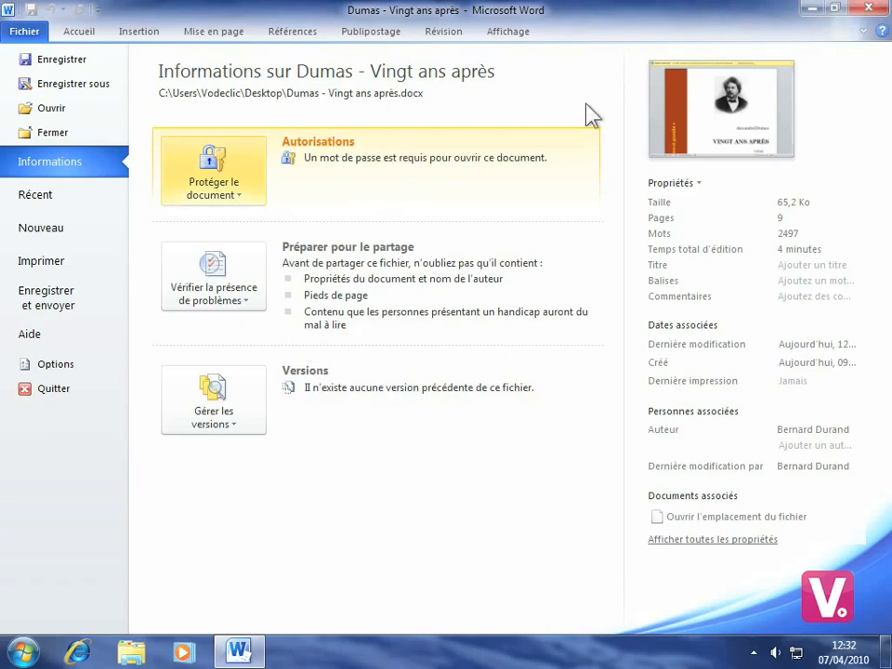
click(870, 9)
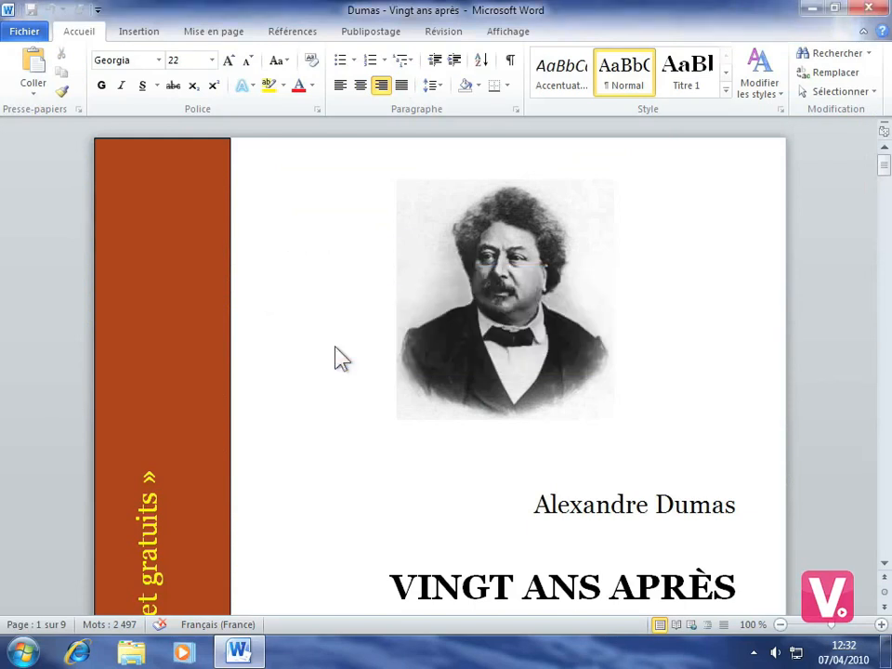
click(341, 350)
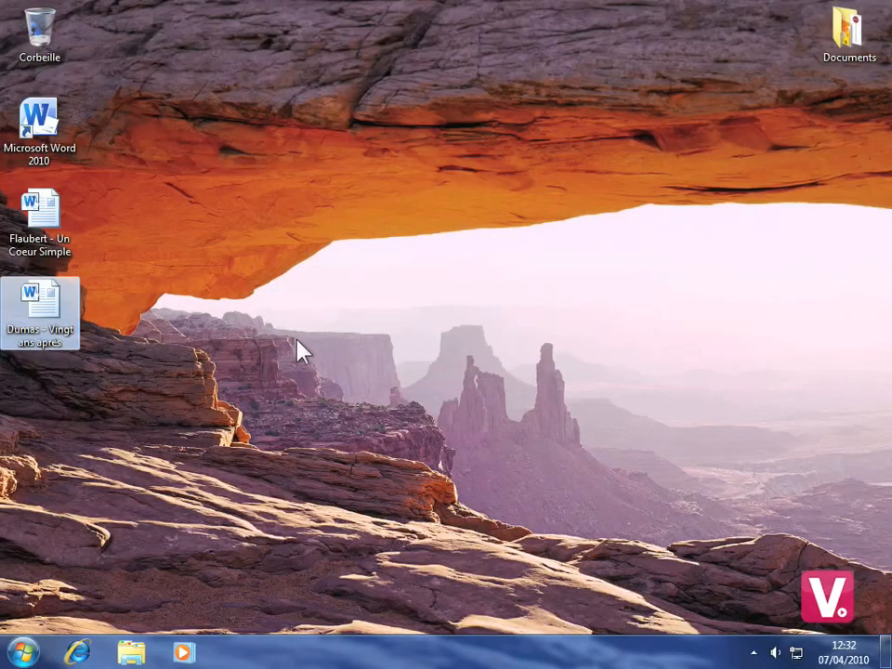
Try to open "Dumas - Vingt ans après" from the desktop with a wrong password, and close the empty Word window.
double_click(46, 312)
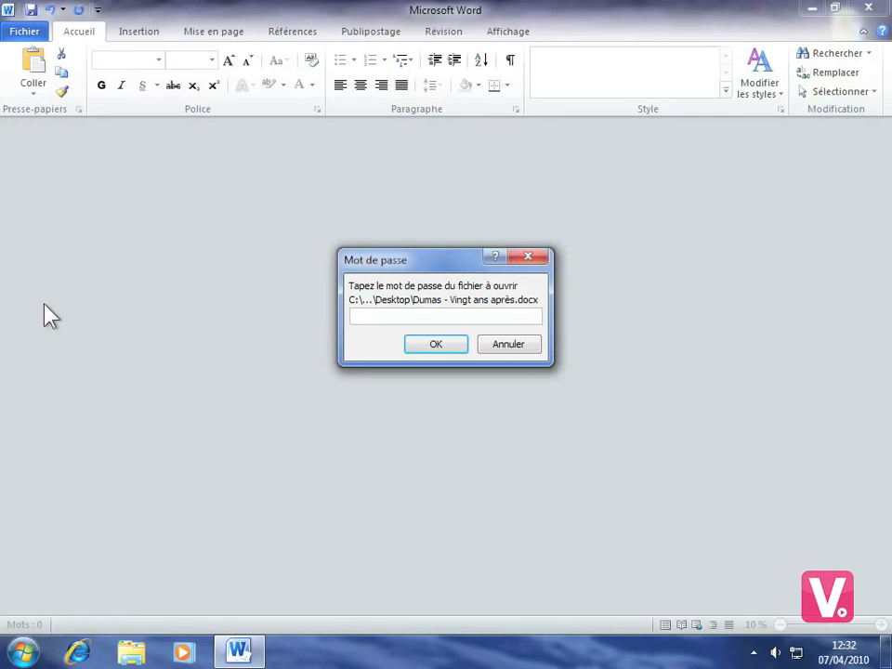
text(••••••)
click(459, 346)
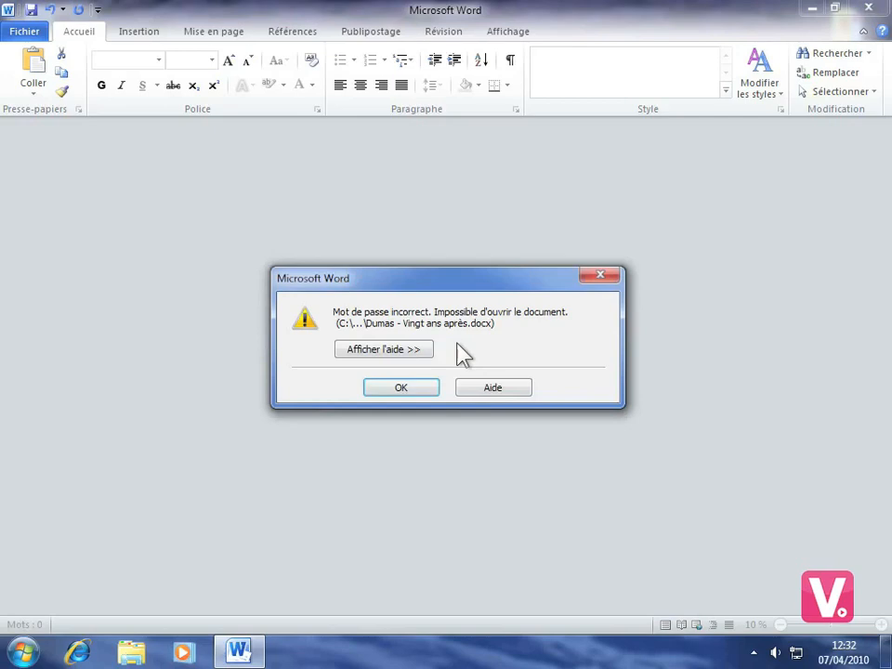
click(419, 387)
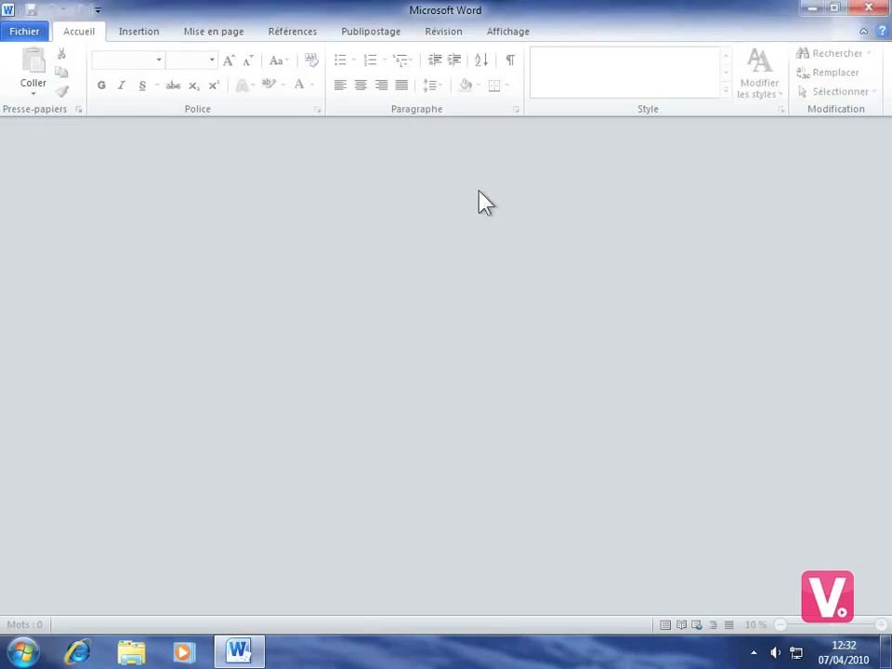
click(869, 10)
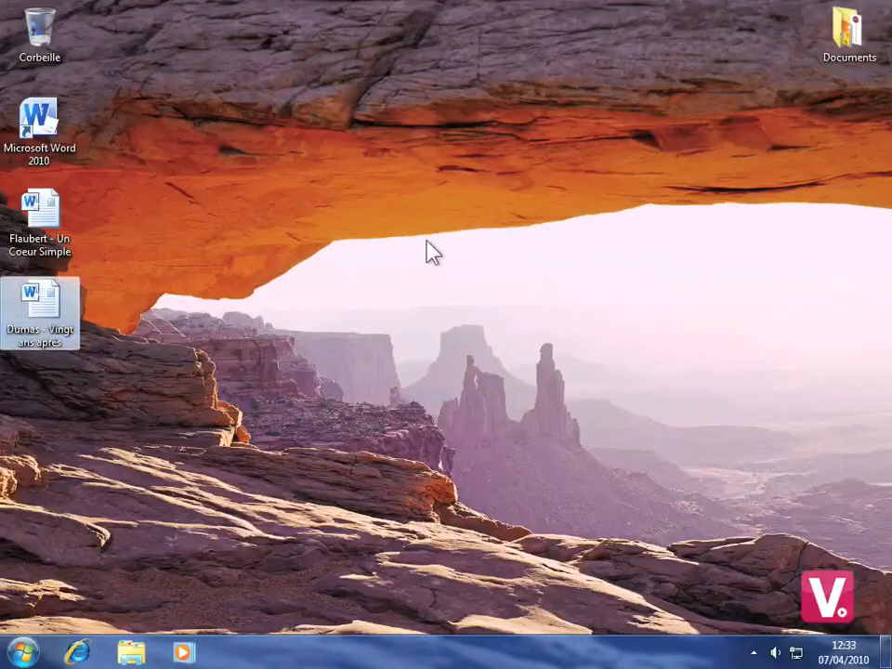
Open "Dumas - Vingt ans après" from the desktop, entering the document's password.
double_click(46, 302)
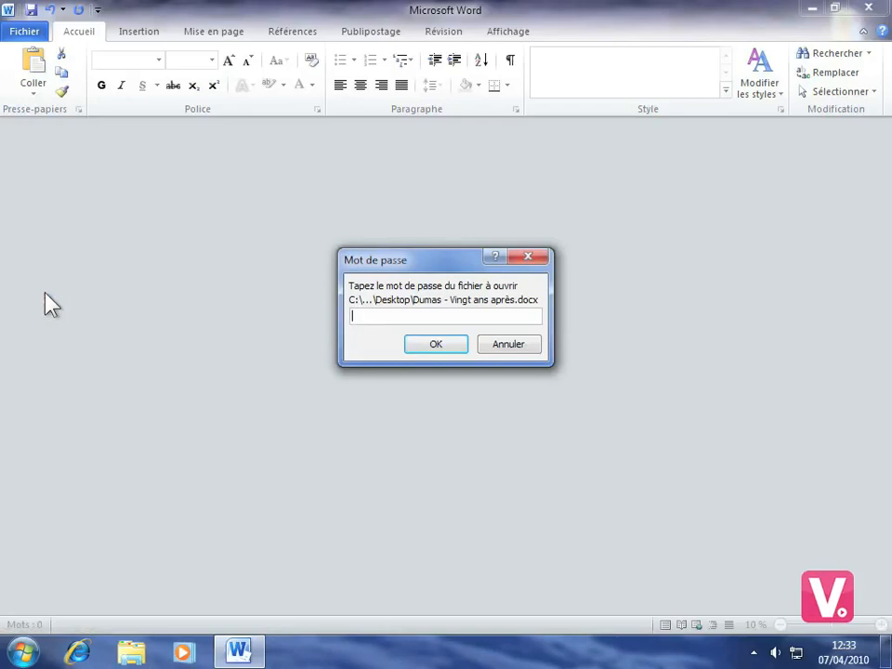
text(••••••••)
click(437, 344)
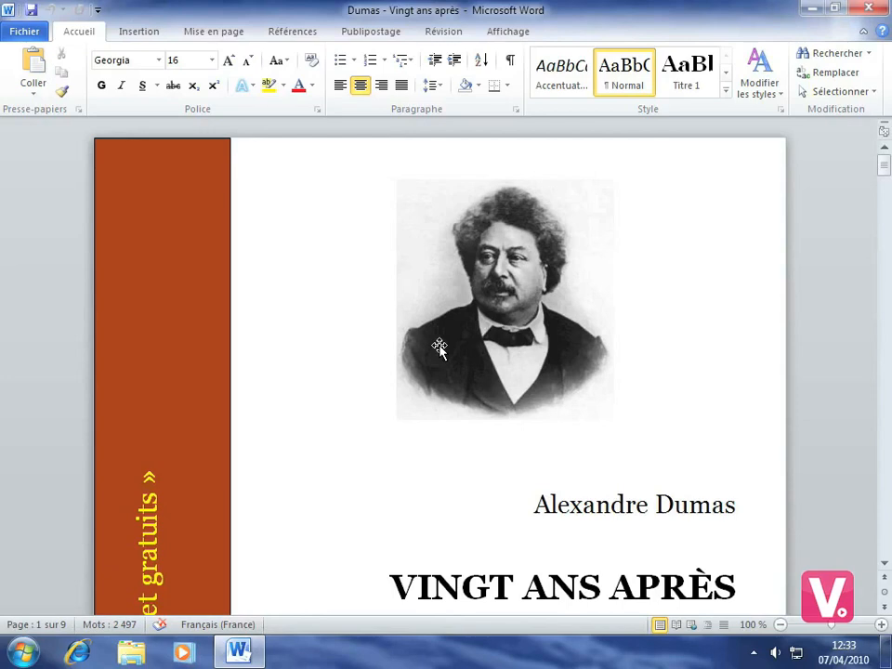
Remove the document's encryption by clearing its password.
click(22, 31)
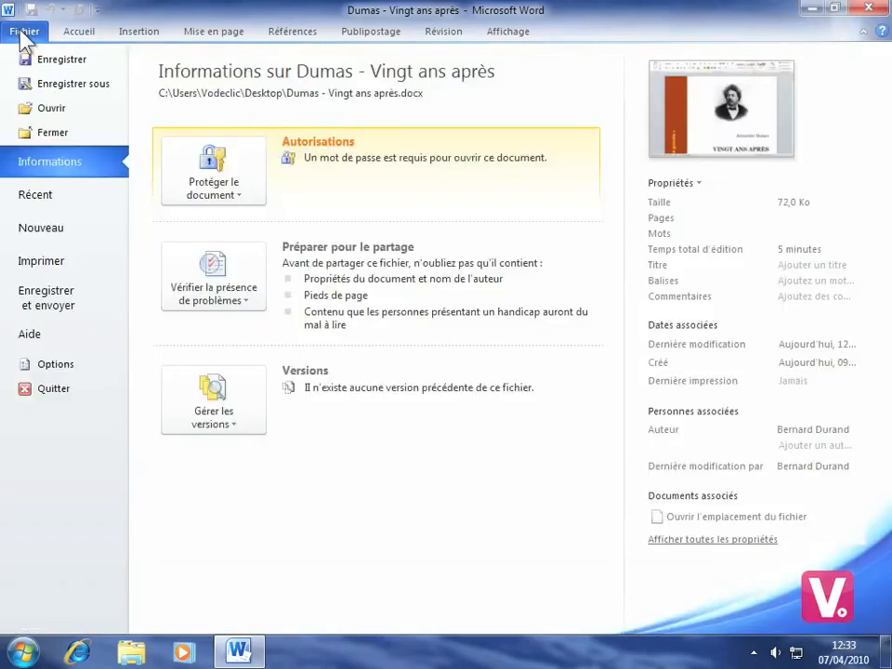
click(239, 193)
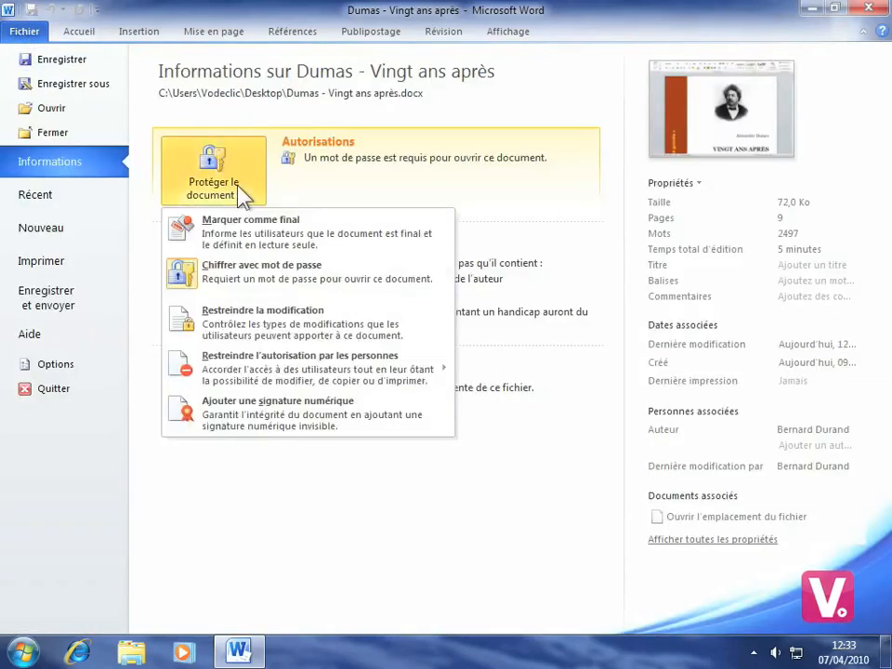
click(298, 272)
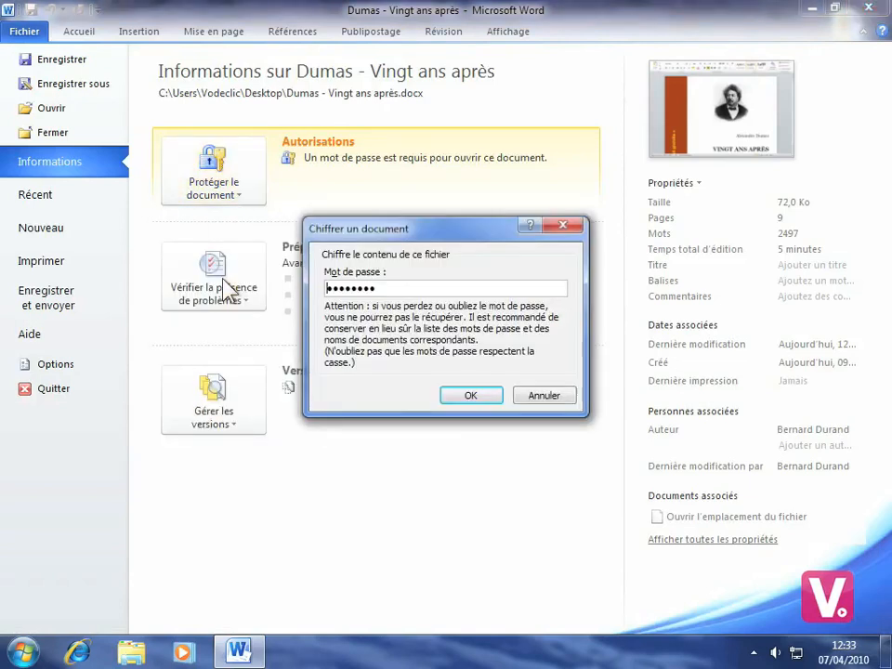
drag(405, 287, 316, 290)
key(BackSpace)
click(467, 398)
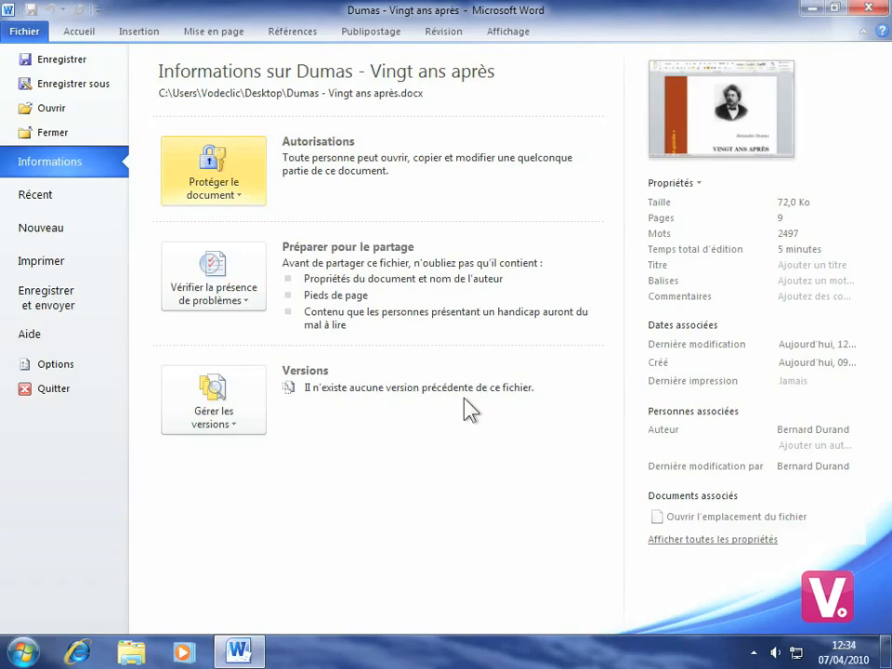
Restrict the document's formatting to a selection of styles, leaving the editing restriction off.
click(232, 200)
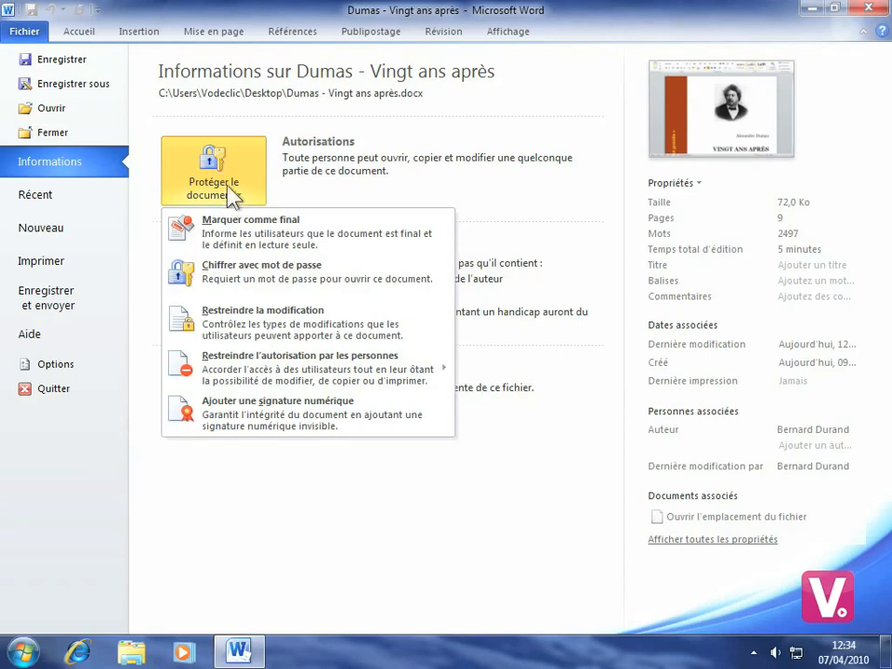
click(223, 335)
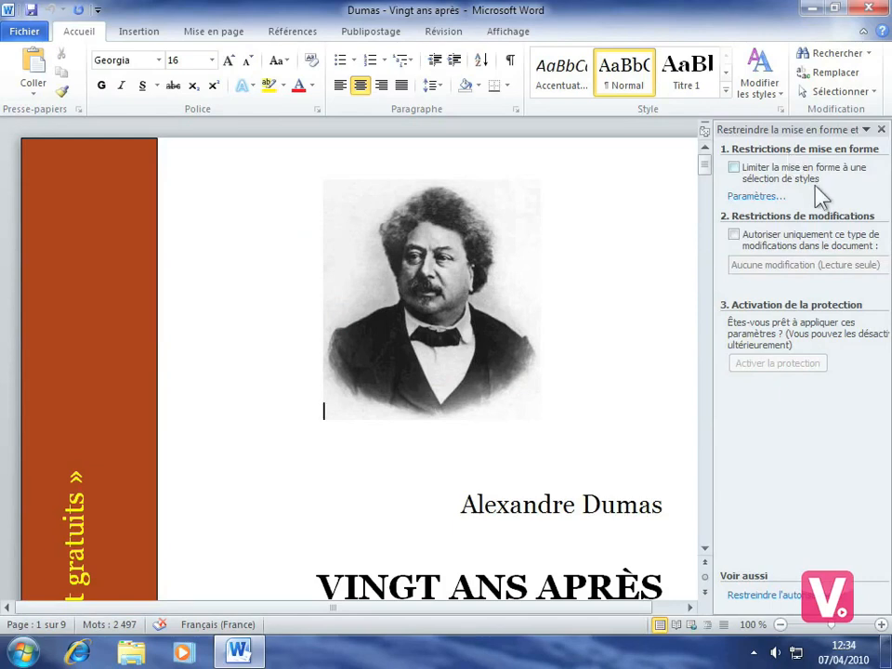
click(734, 169)
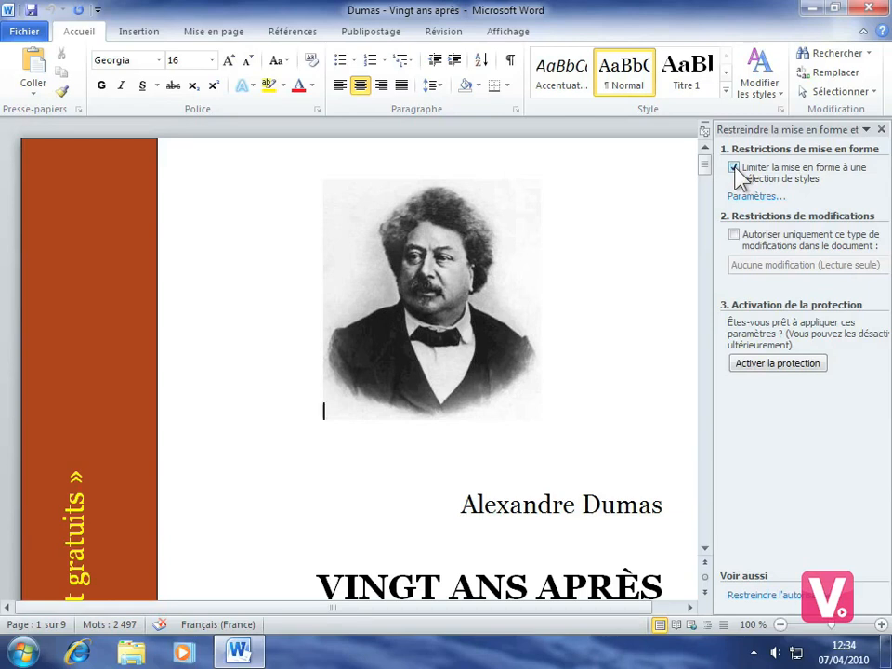
click(736, 235)
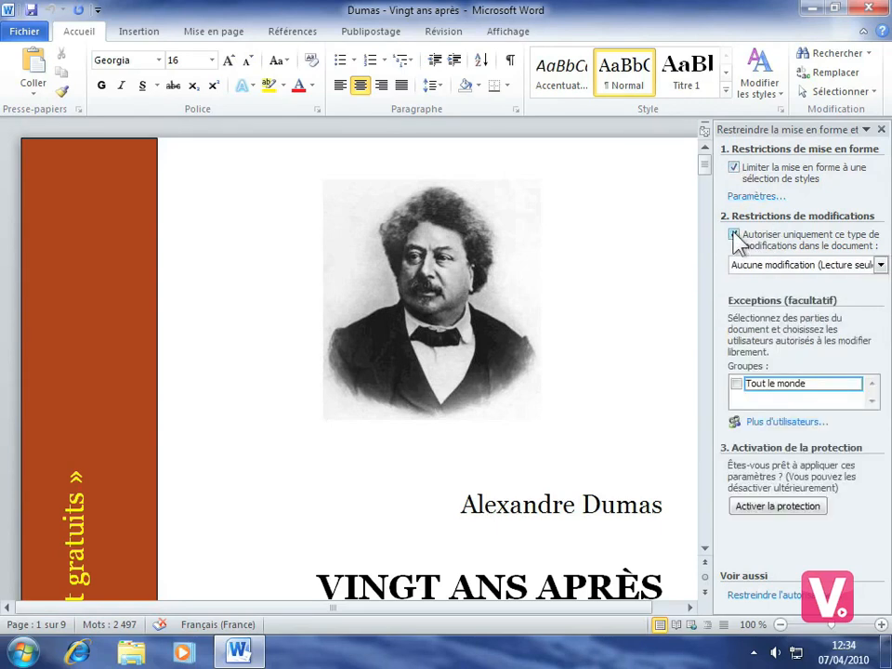
click(736, 235)
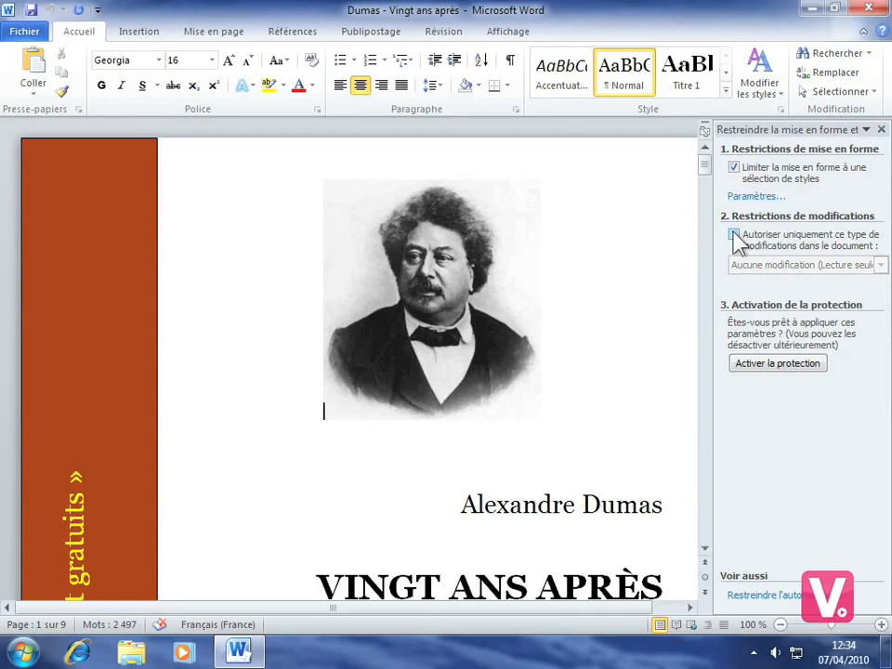
Activate the document protection, entering and confirming a new protection password.
click(779, 366)
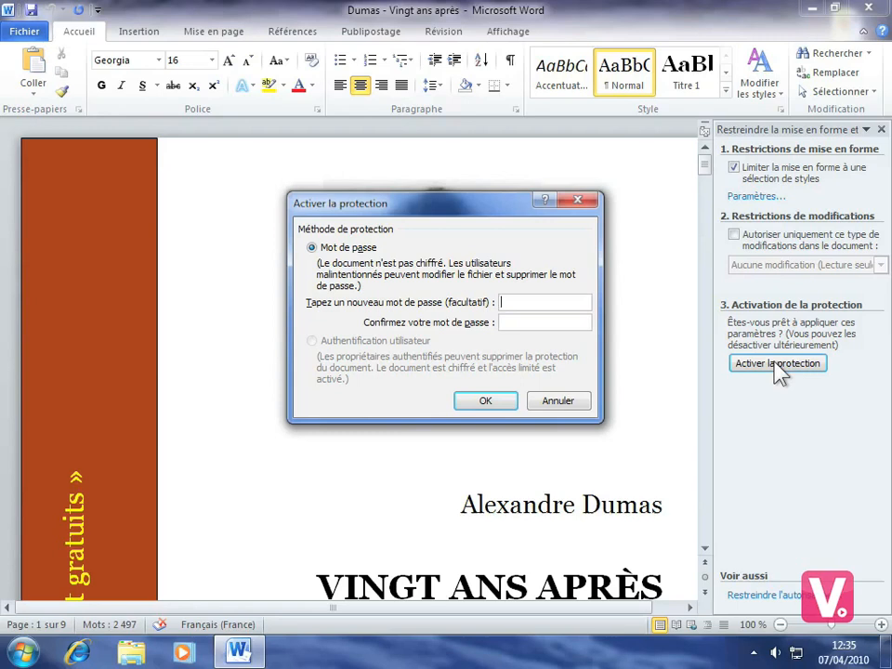
text(********)
click(528, 322)
text(********)
click(483, 403)
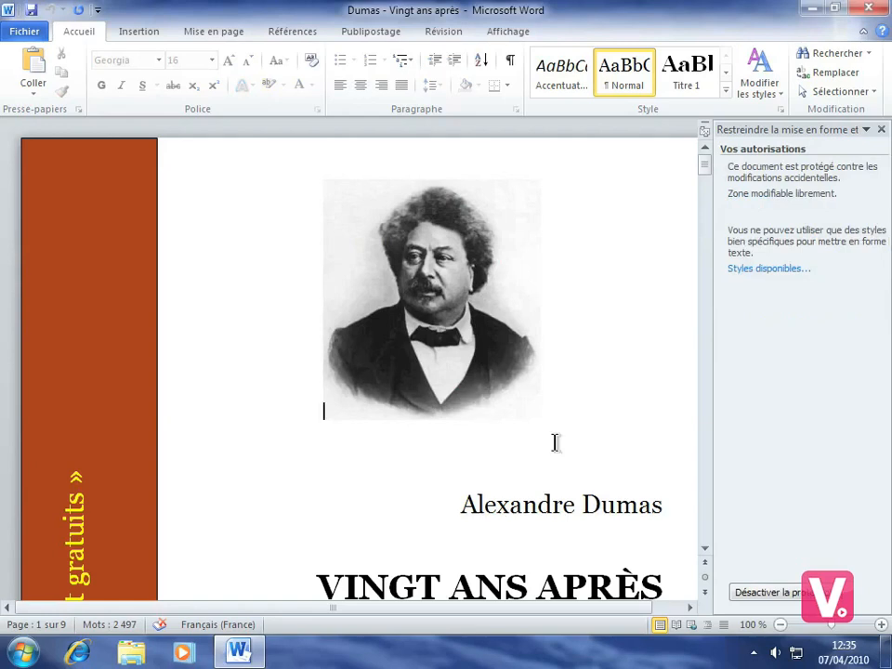
Delete the first name "Alexandre" from the author line on the cover page and select the remaining "Dumas" line.
click(572, 504)
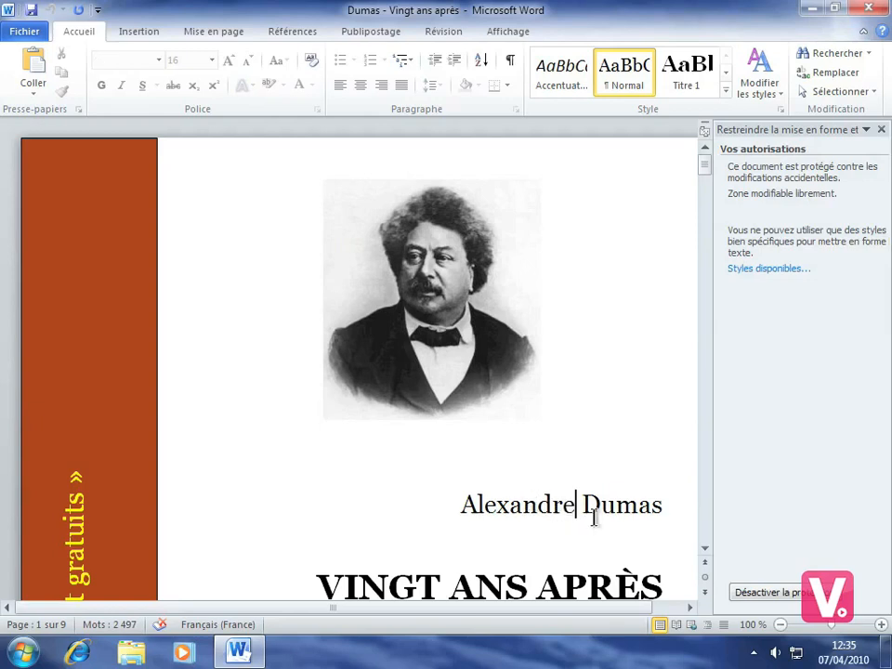
key(BackSpace)
key(BackSpace)
key(BackSpace)
key(BackSpace)
key(BackSpace)
key(BackSpace)
key(BackSpace)
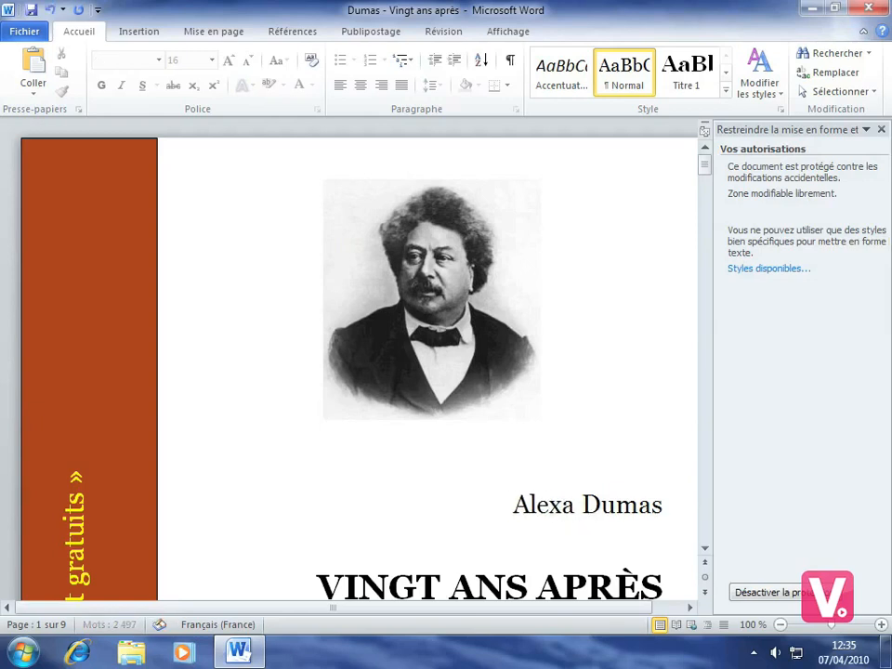
key(BackSpace)
key(BackSpace)
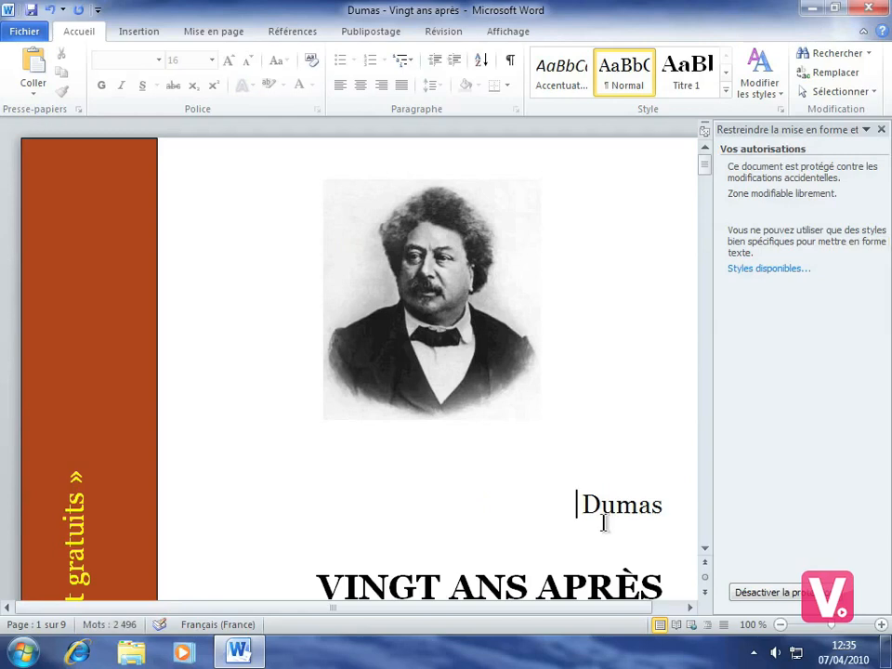
triple_click(627, 500)
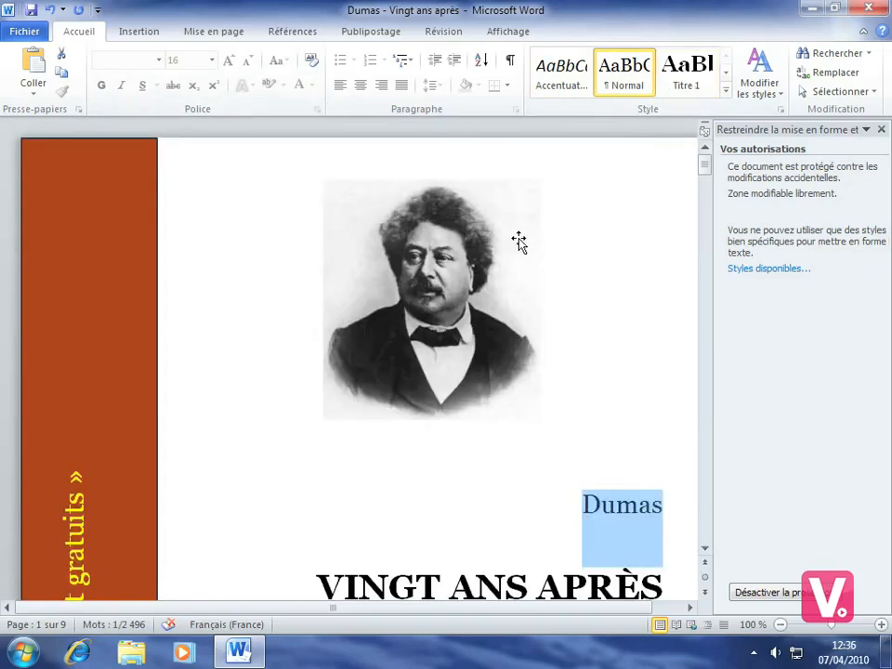
Deactivate the document protection, entering the protection password, and close the formatting and editing restriction settings.
click(768, 595)
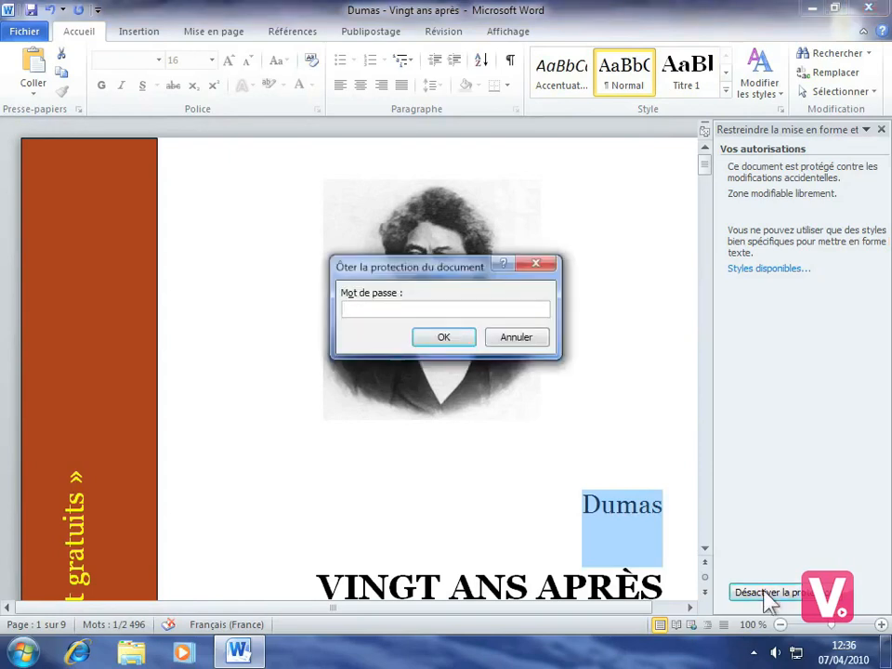
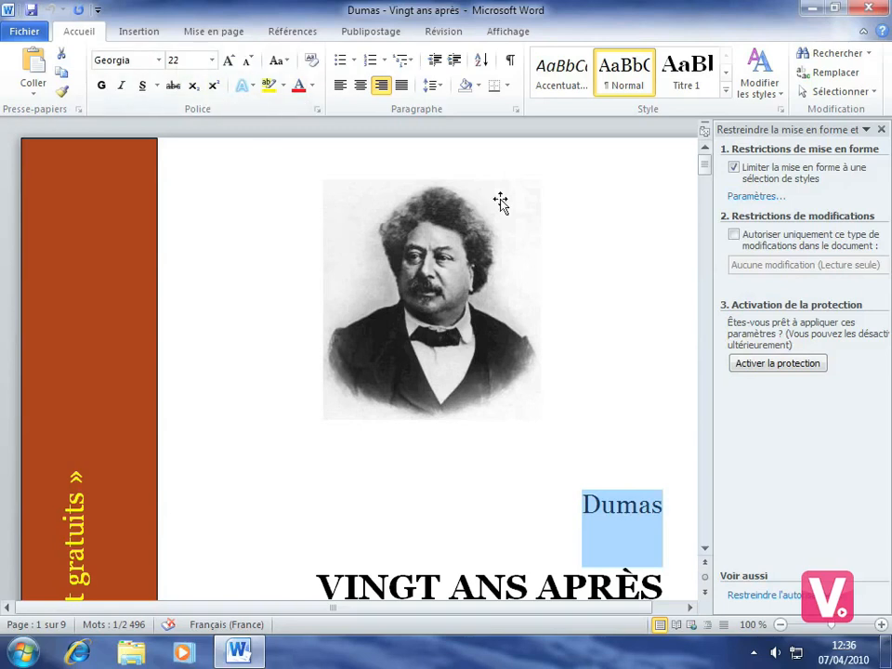
click(881, 130)
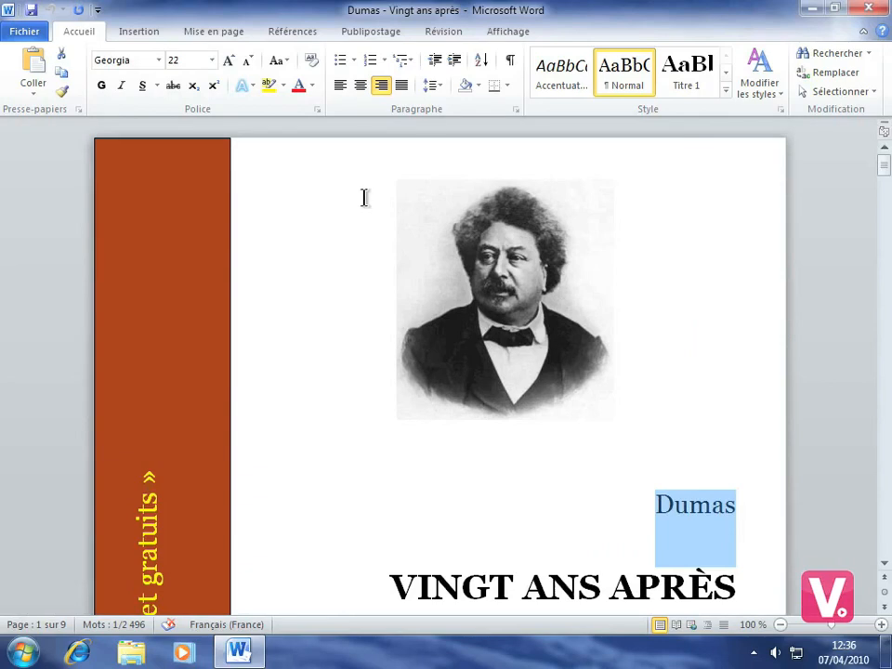
Try to restrict the document's permission by people to "Accès restreint".
click(24, 33)
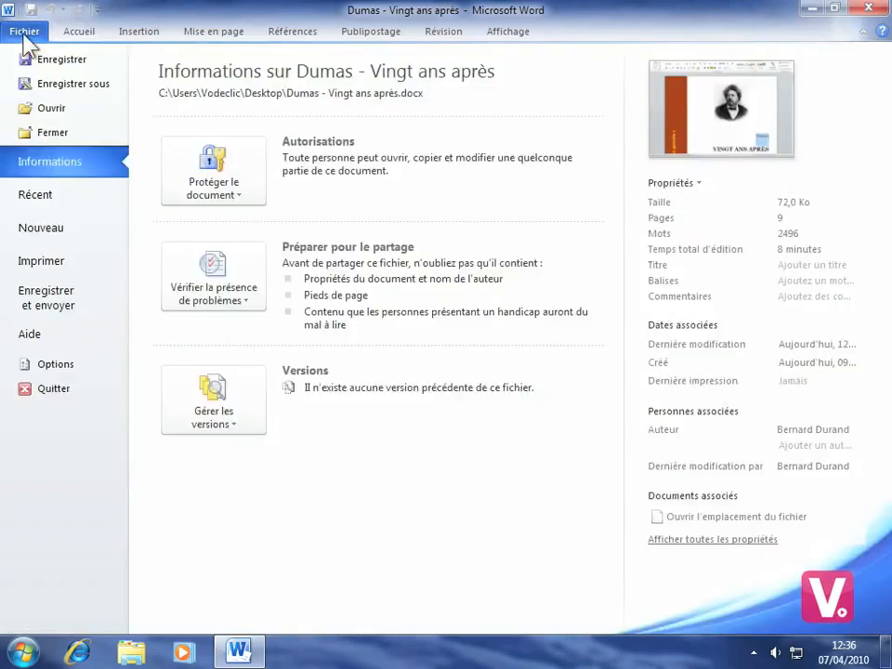
click(214, 193)
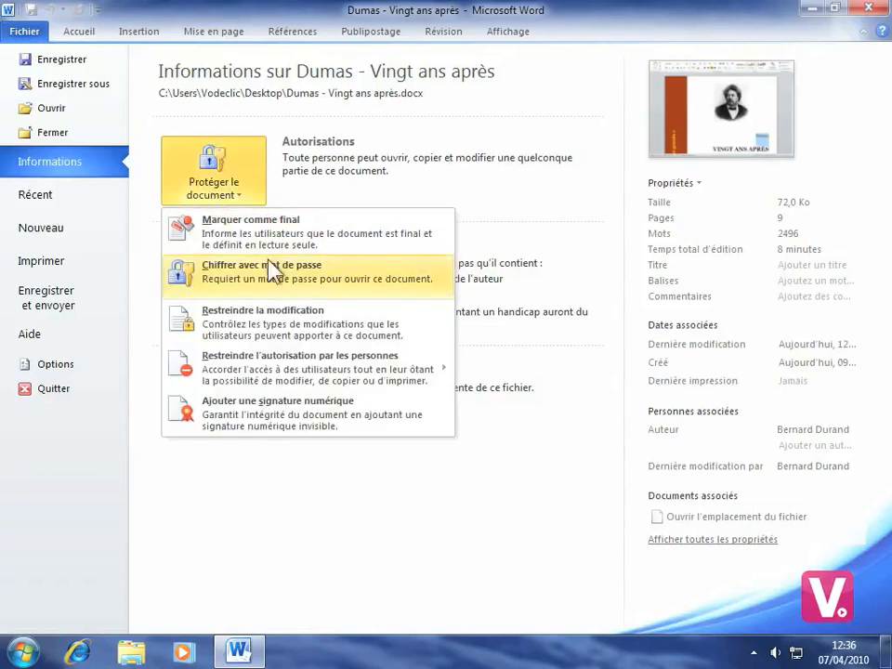
mouse_move(251, 361)
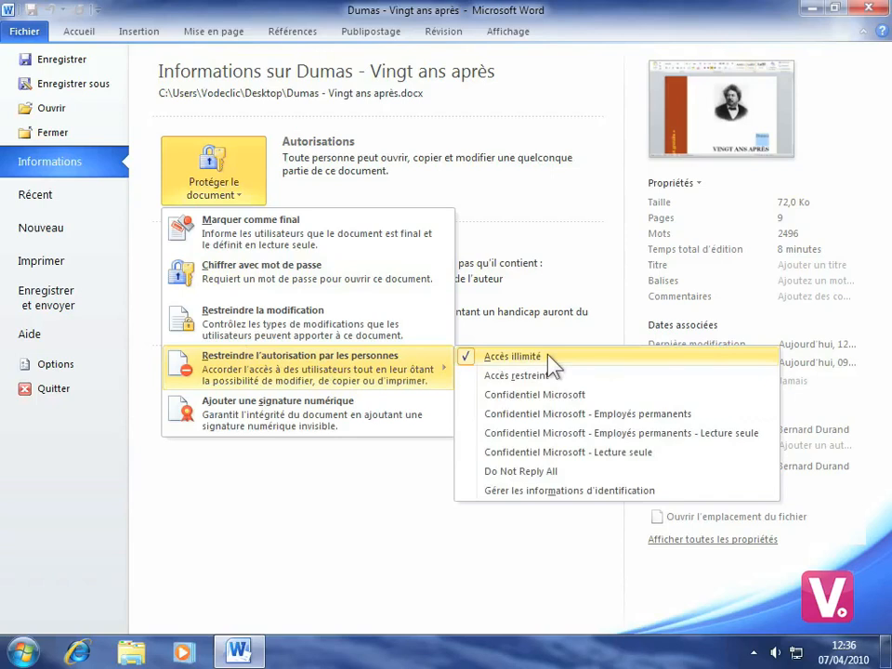
click(521, 375)
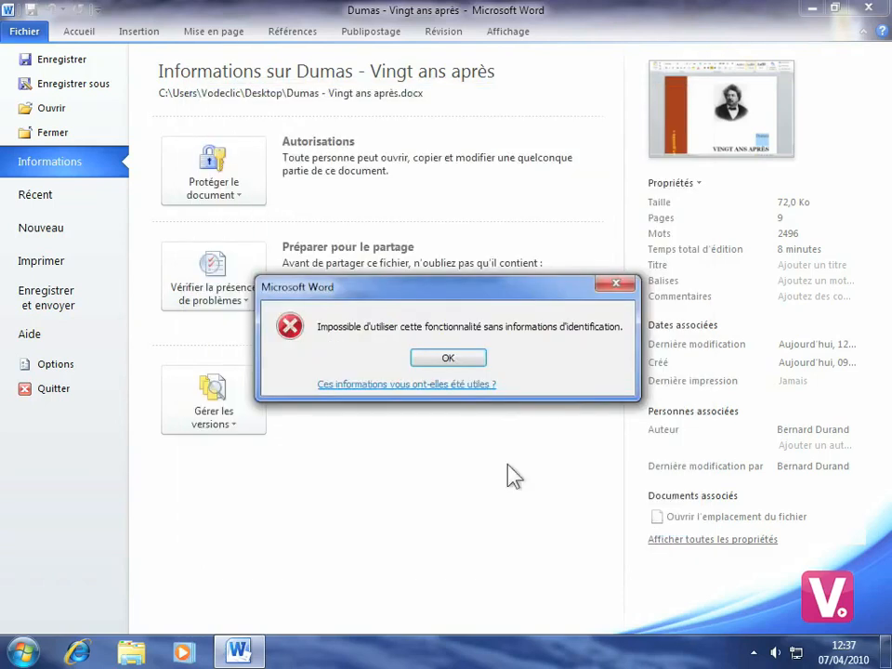
click(449, 359)
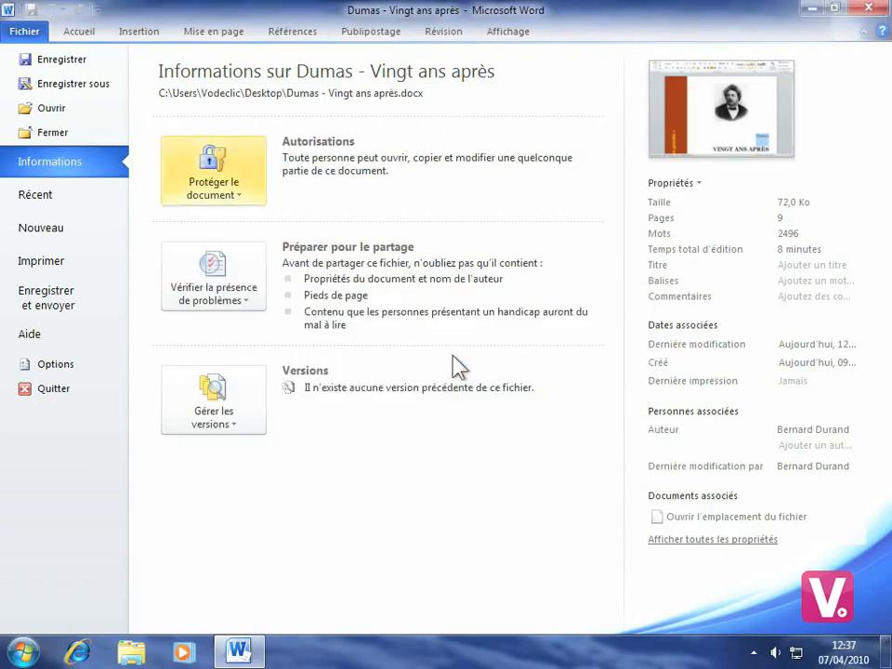